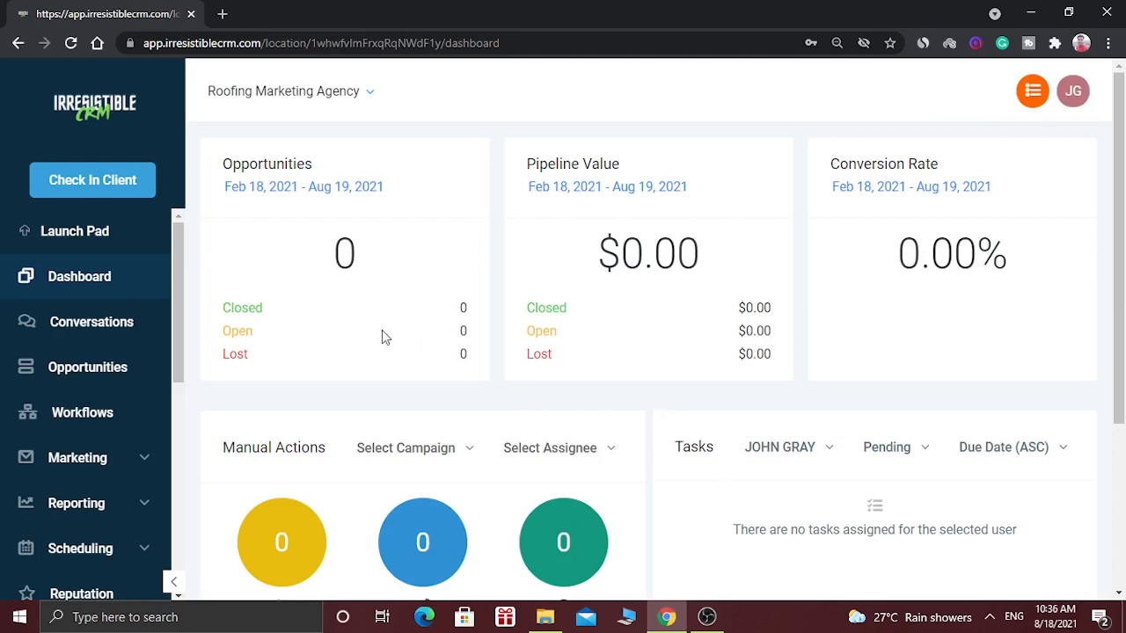
# - Open the Contacts / Smart lists page and start a contact import
pyautogui.moveTo(176, 309); pyautogui.dragTo(165, 428)
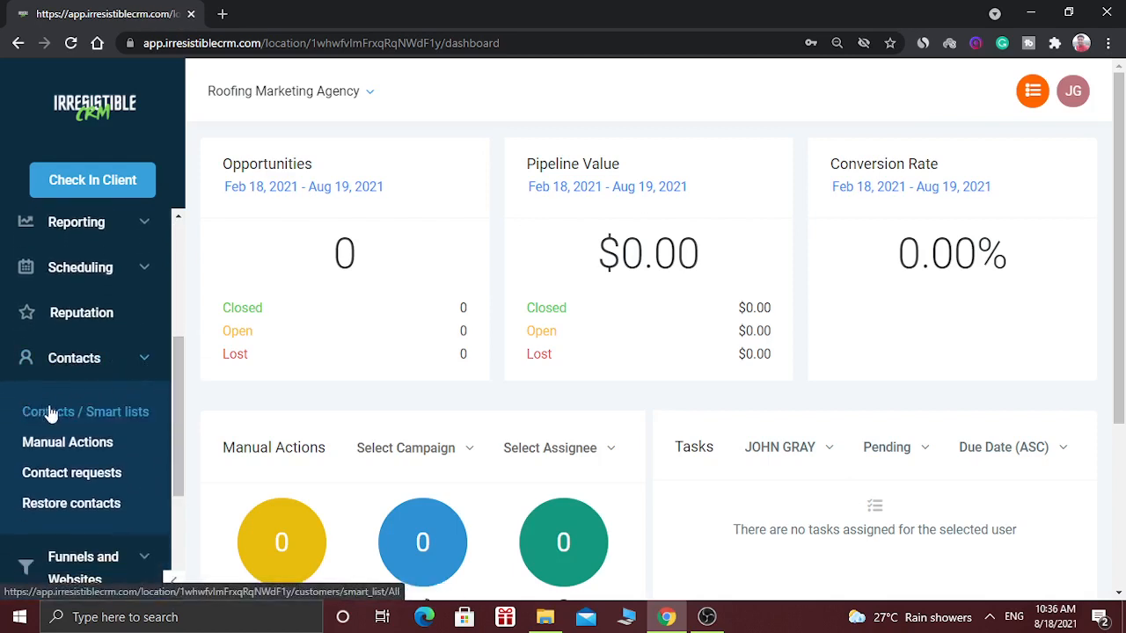
pyautogui.click(95, 423)
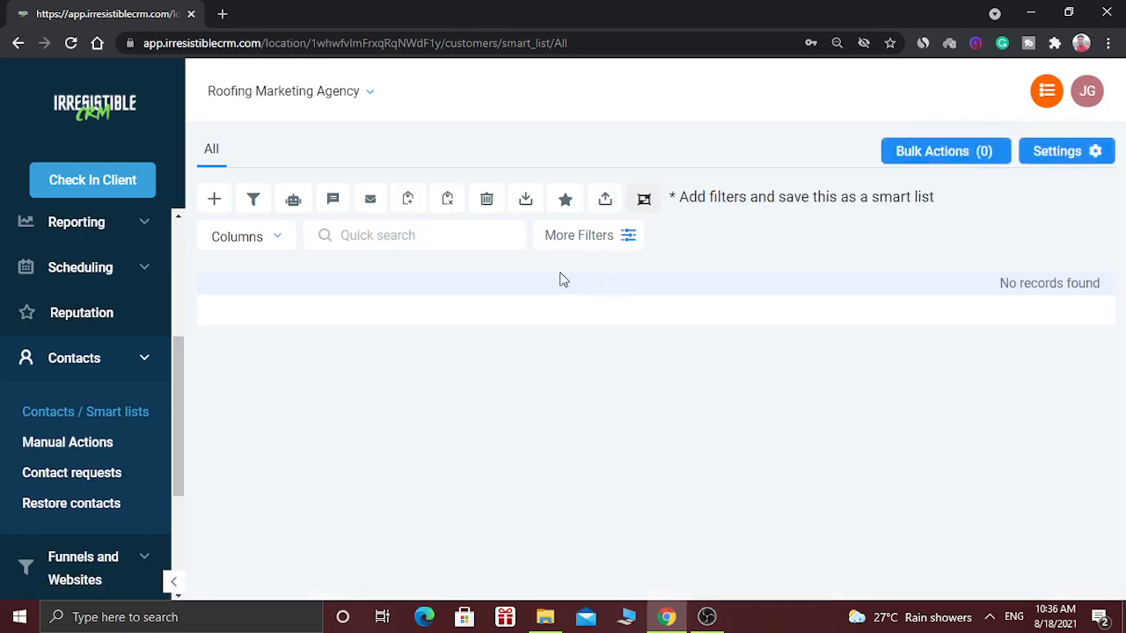
pyautogui.click(605, 206)
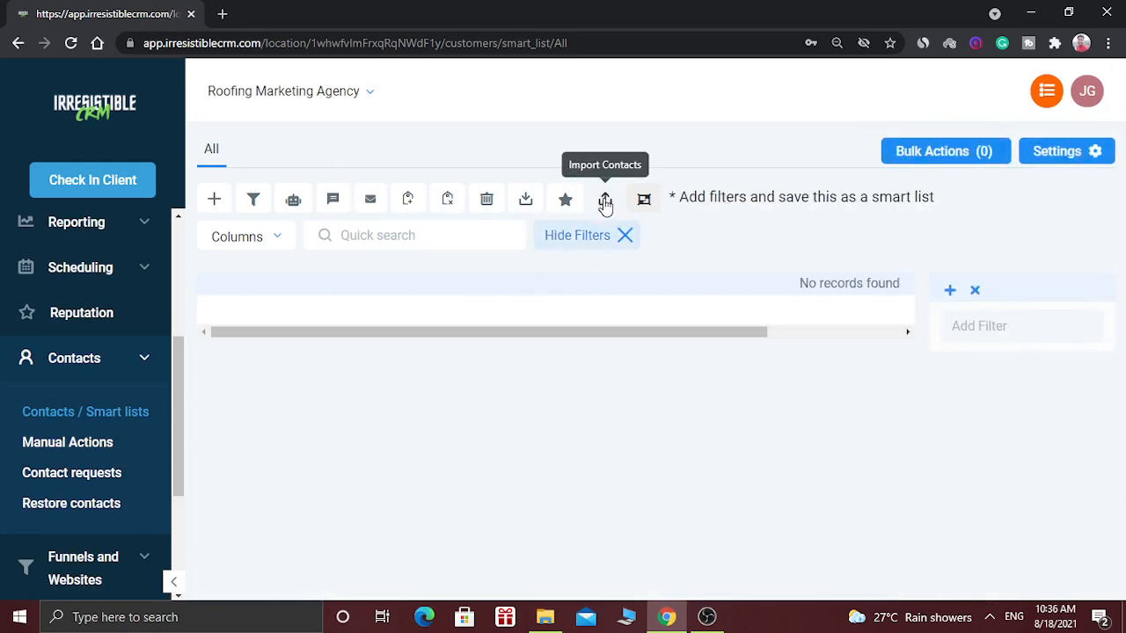
pyautogui.click(605, 200)
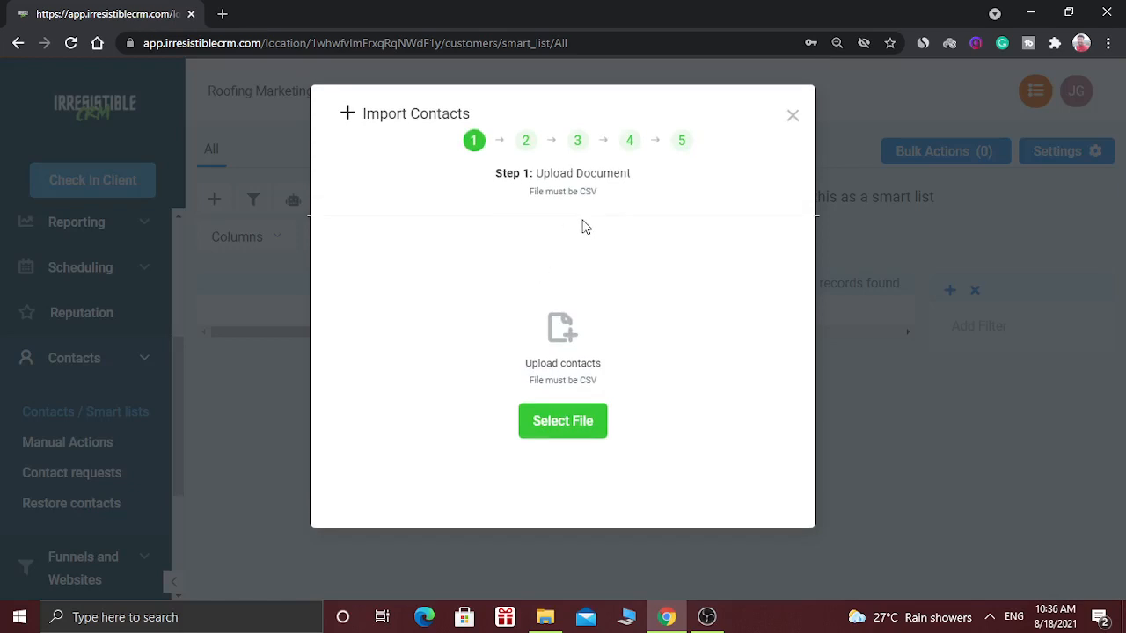
# - Upload the file "Tutoring in Yonkers, NY" from the Music folder as the contact source
pyautogui.click(540, 425)
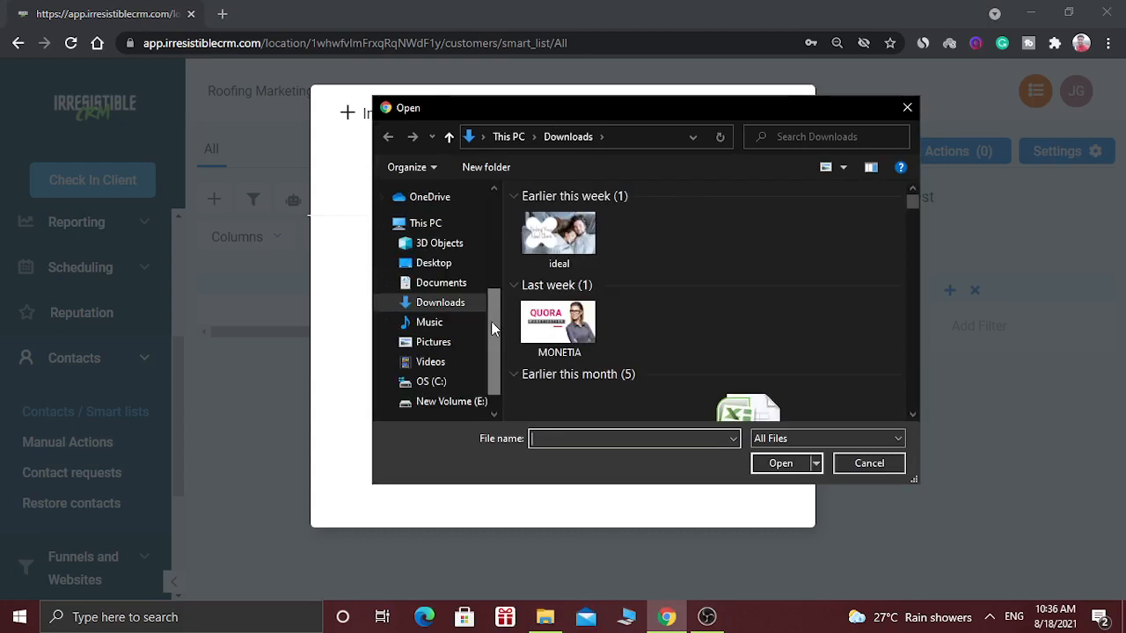
pyautogui.click(440, 322)
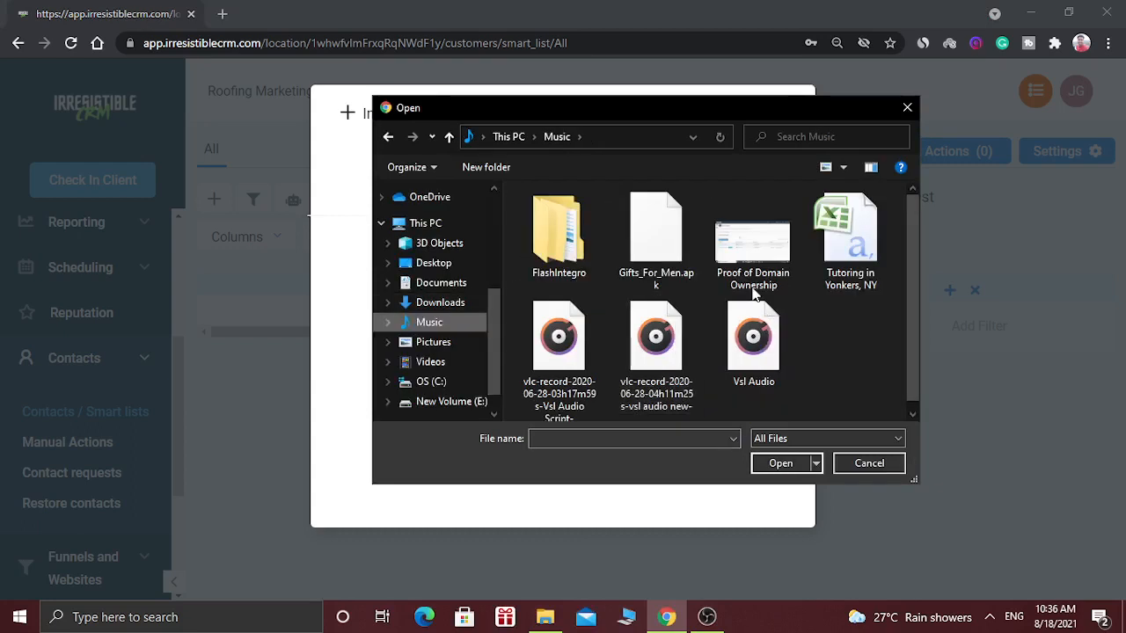
pyautogui.doubleClick(844, 256)
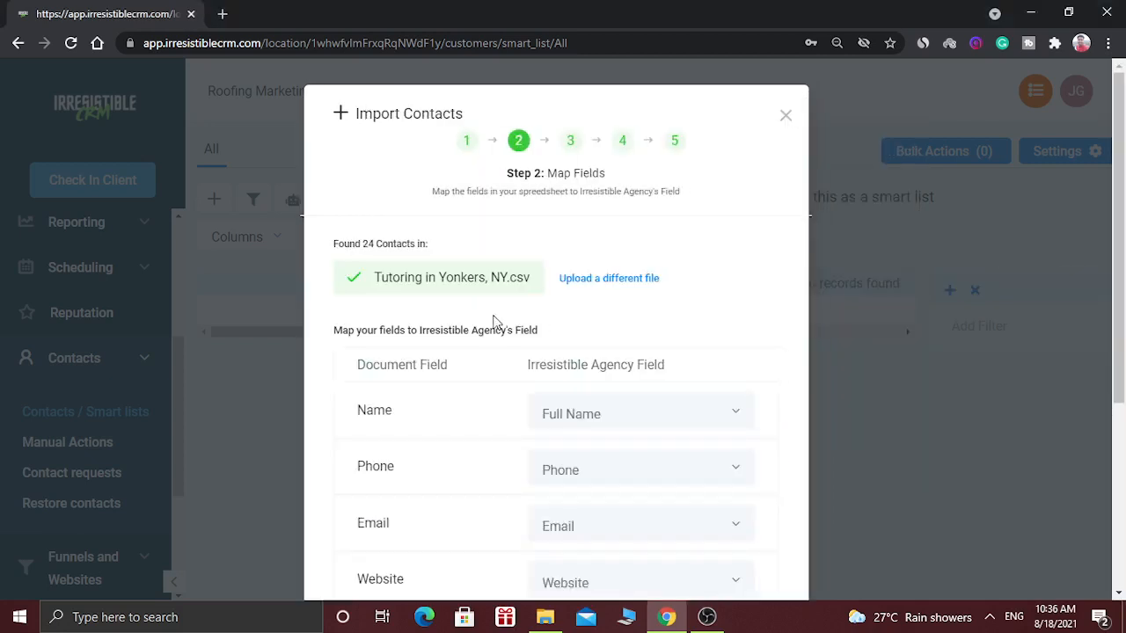
# - Review the mapping of the document fields, keep Name mapped to Full Name, and proceed to confirming the mappings
pyautogui.moveTo(1123, 253); pyautogui.dragTo(1123, 313)
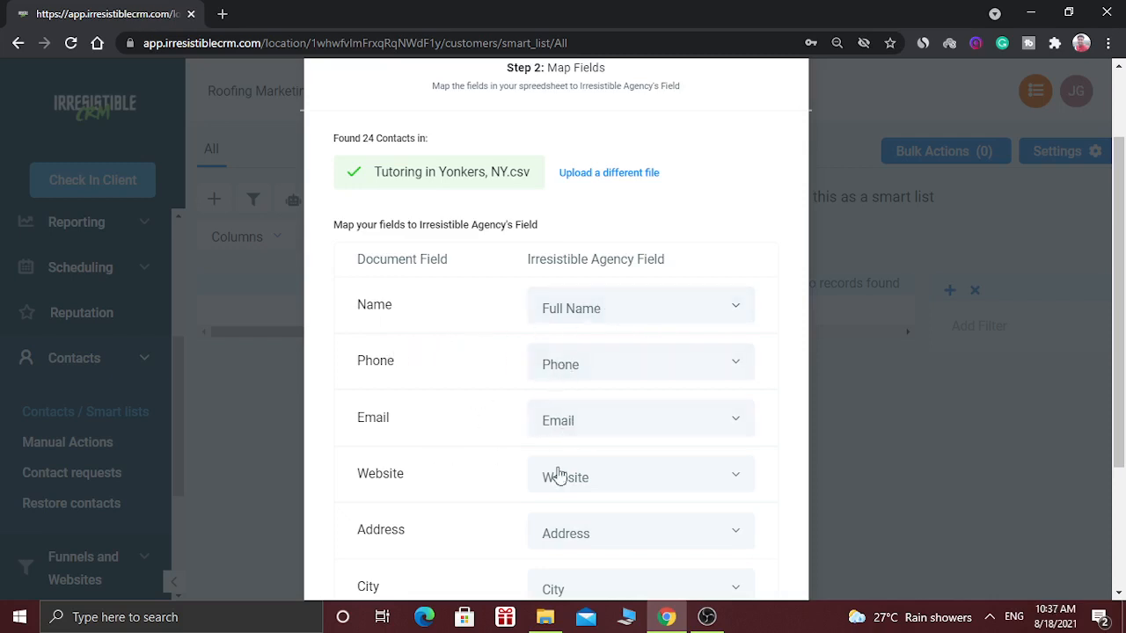
pyautogui.moveTo(1122, 229); pyautogui.dragTo(1123, 317)
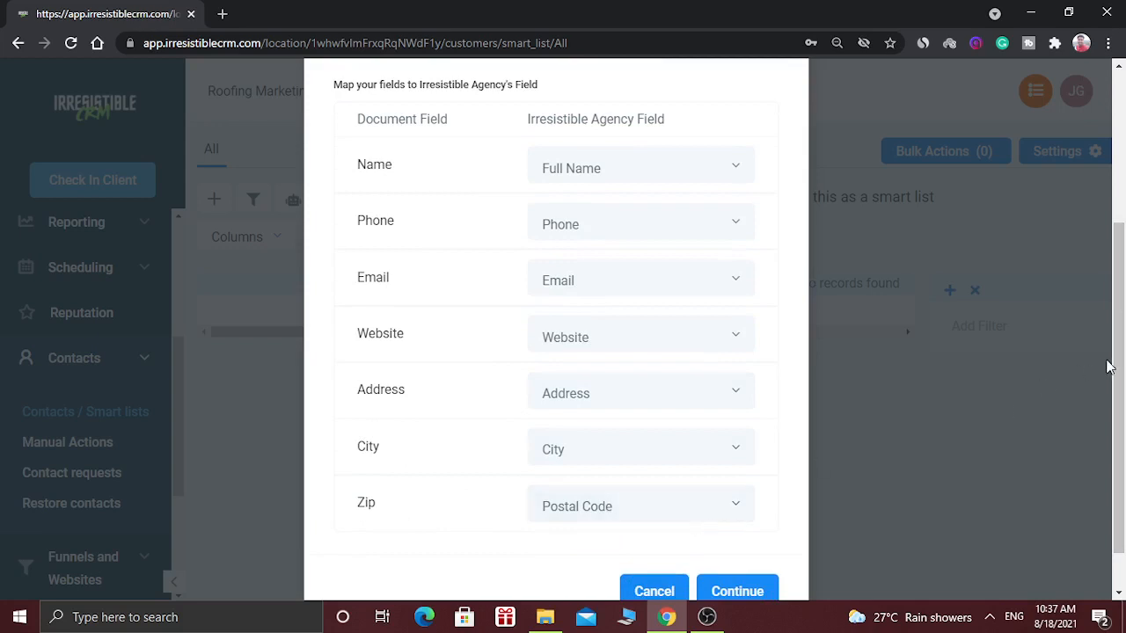
pyautogui.moveTo(1120, 367)
pyautogui.mouseDown()
pyautogui.moveTo(1122, 236)
pyautogui.moveTo(1122, 360)
pyautogui.mouseUp()
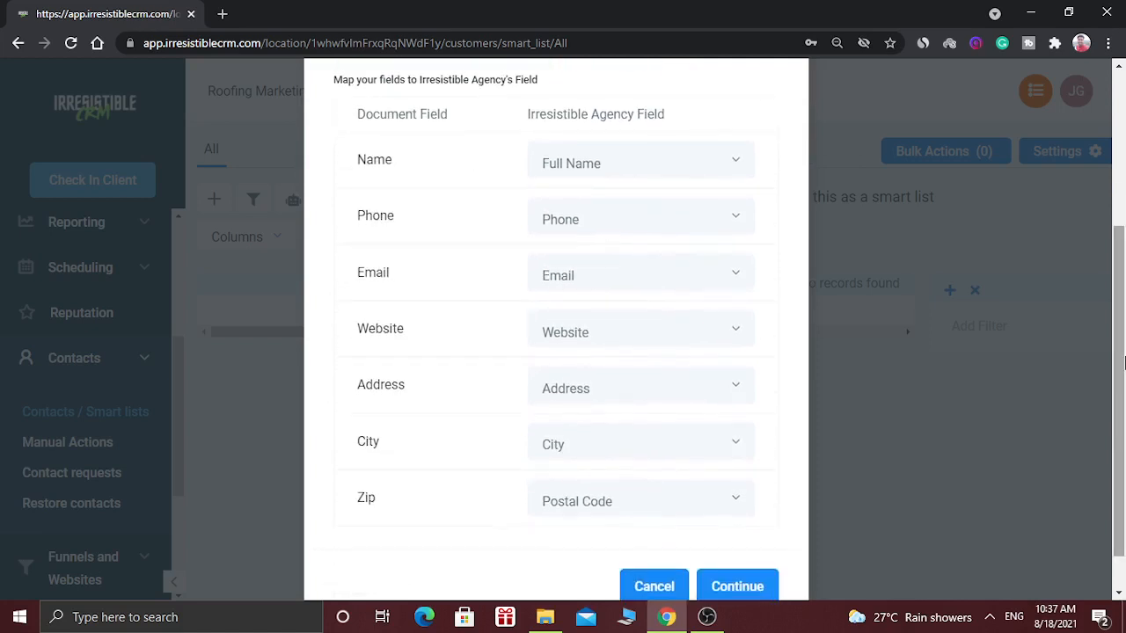
pyautogui.click(711, 173)
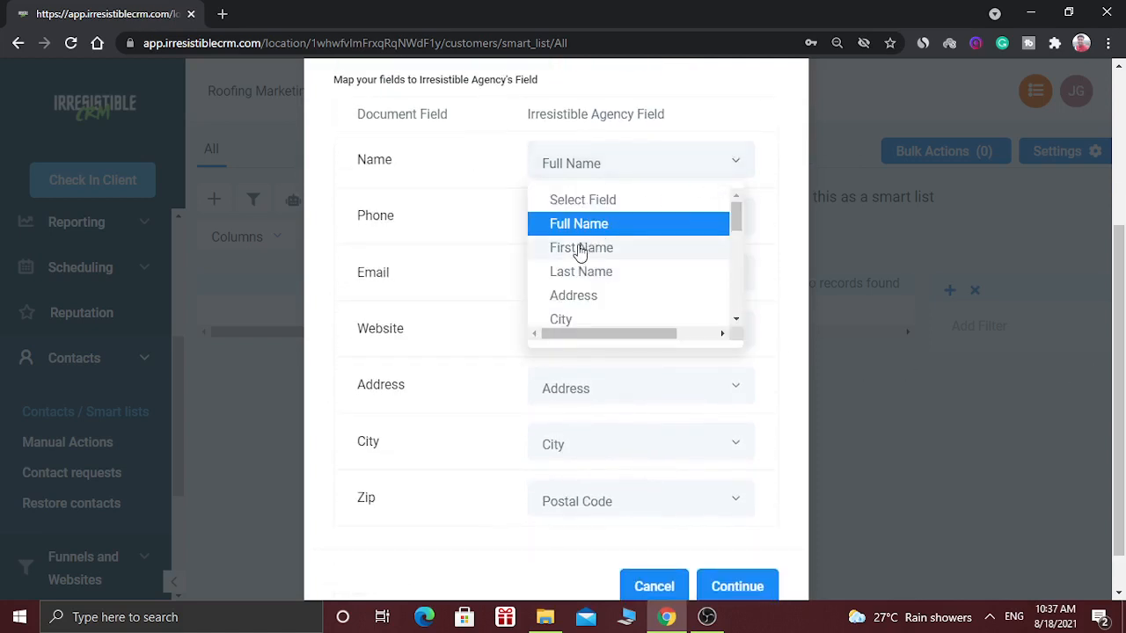
pyautogui.click(487, 214)
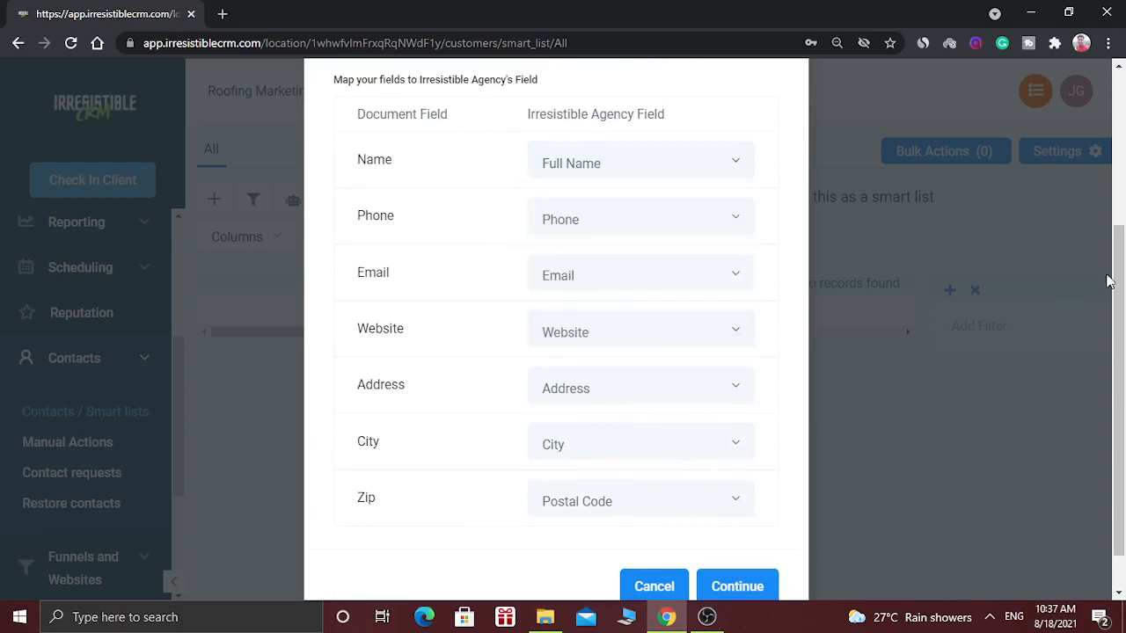
pyautogui.scroll(-1, 1032, 345)
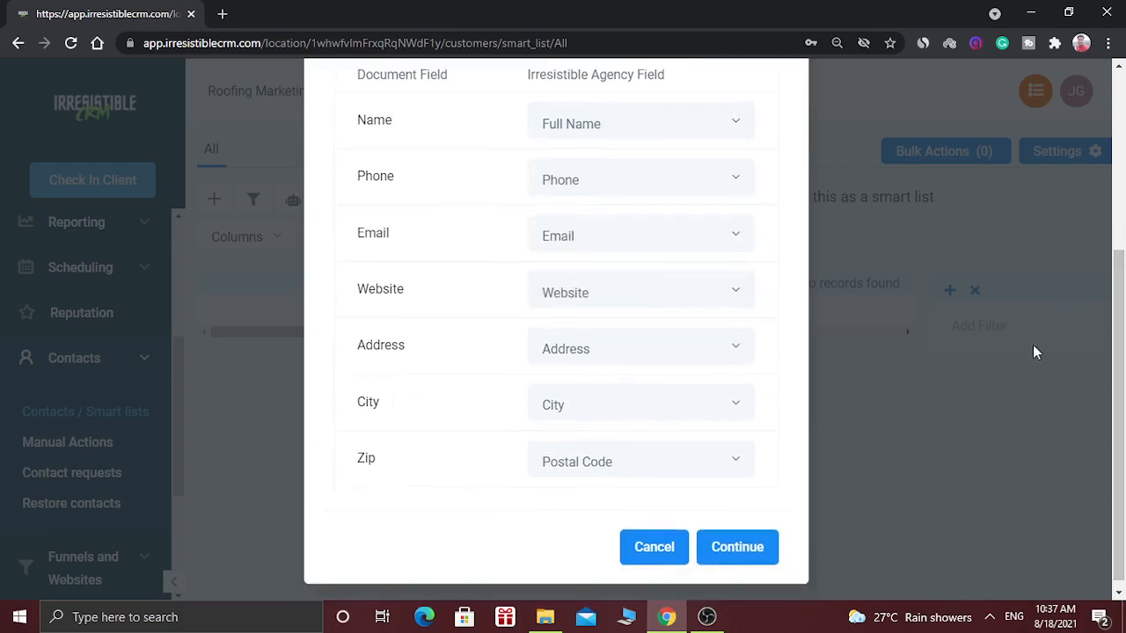
pyautogui.click(727, 559)
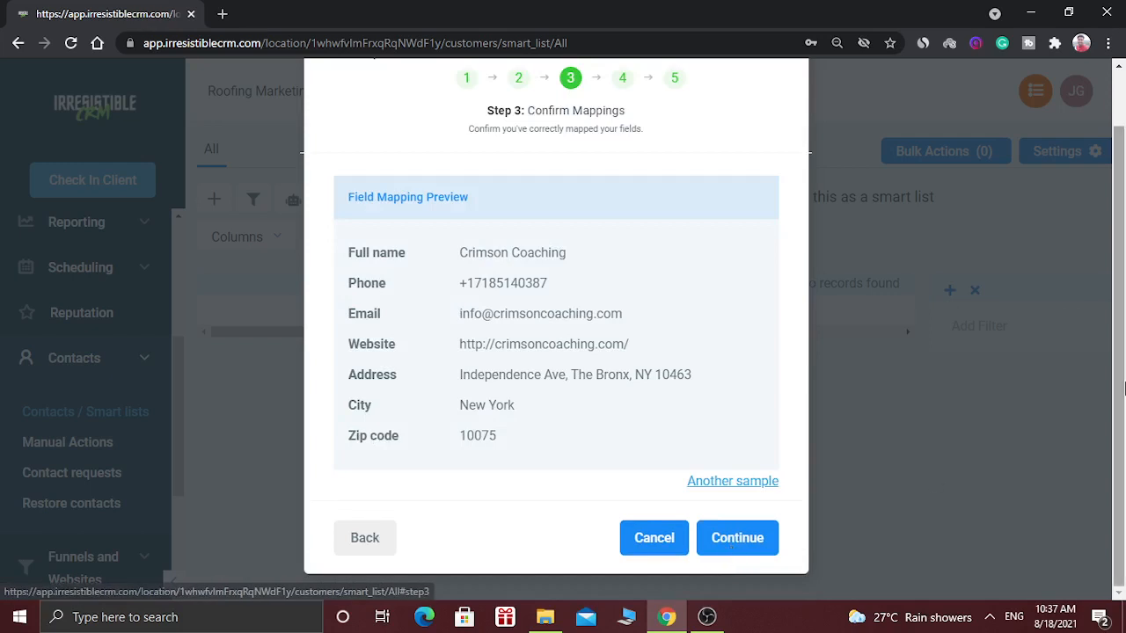
# - Check the field mapping preview against three further sample contacts and confirm the mappings
pyautogui.scroll(2, 1124, 387)
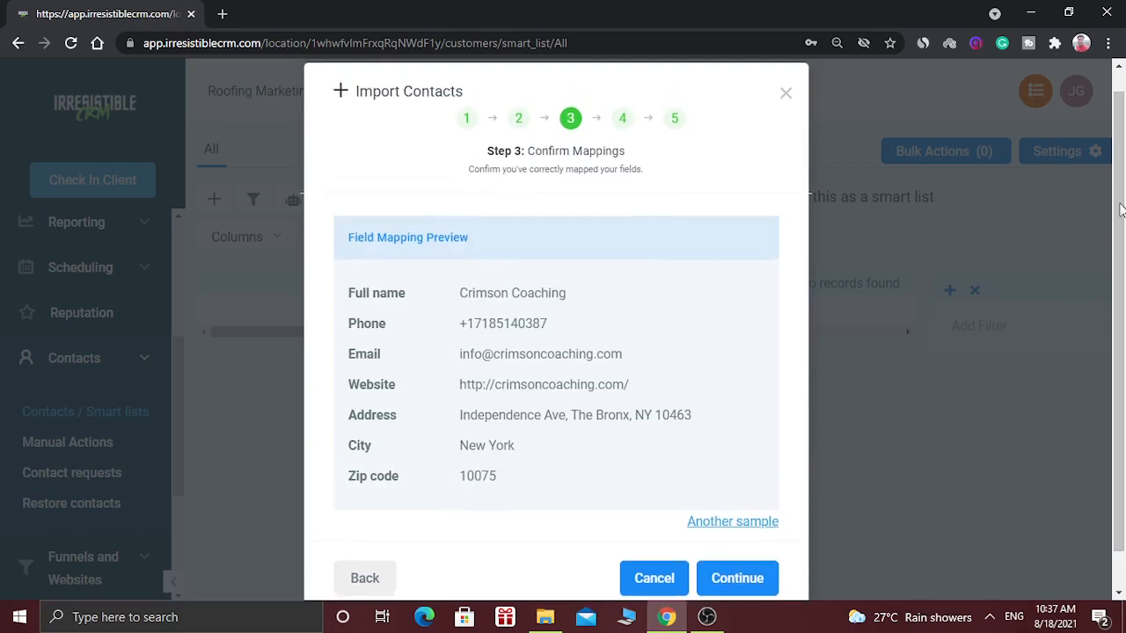
pyautogui.scroll(1, 1122, 161)
pyautogui.moveTo(1125, 162); pyautogui.dragTo(1125, 164)
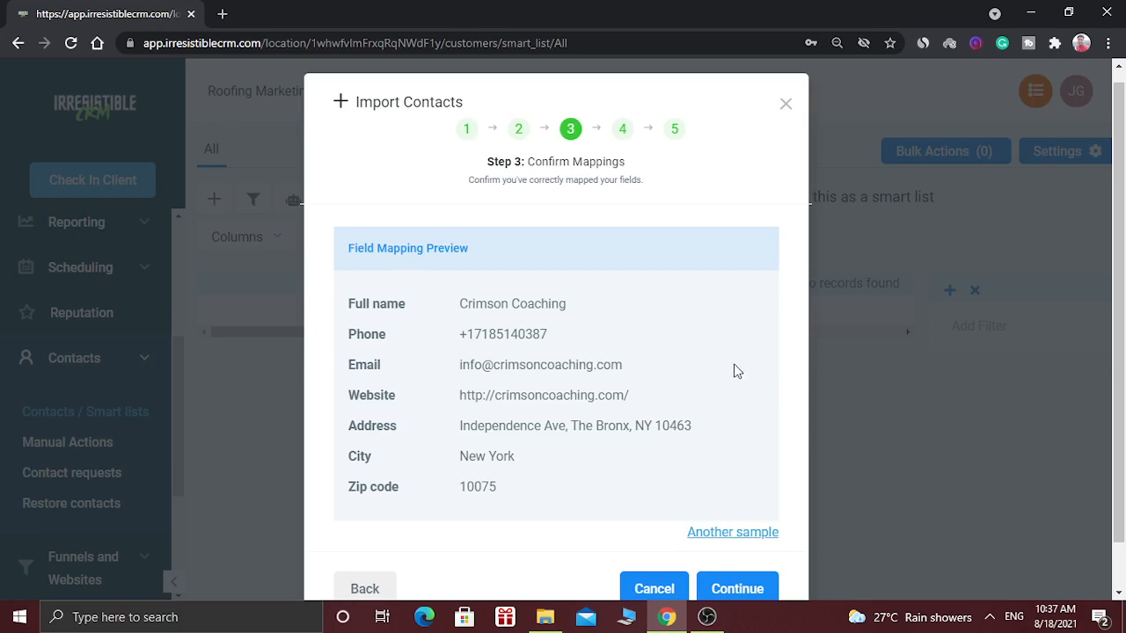
pyautogui.click(711, 533)
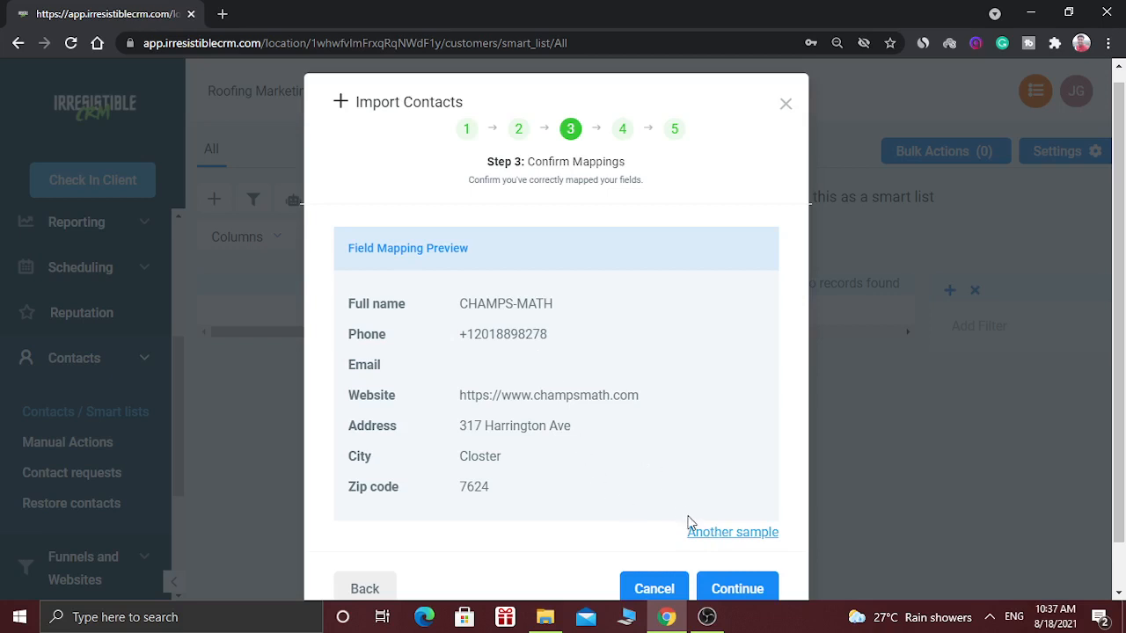
pyautogui.click(695, 532)
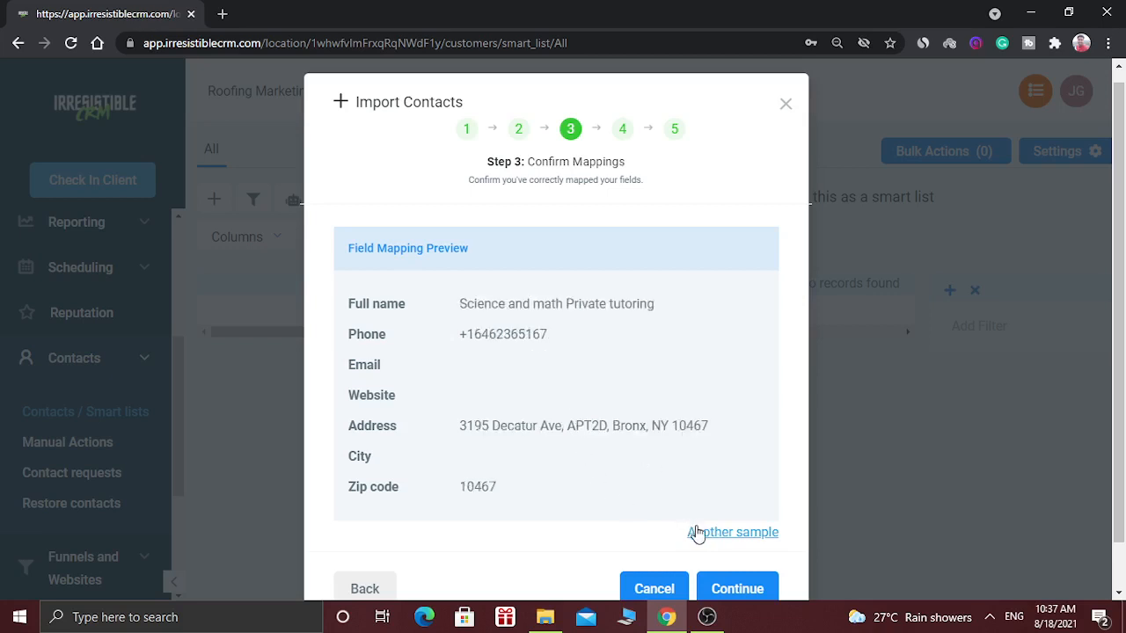
pyautogui.click(695, 533)
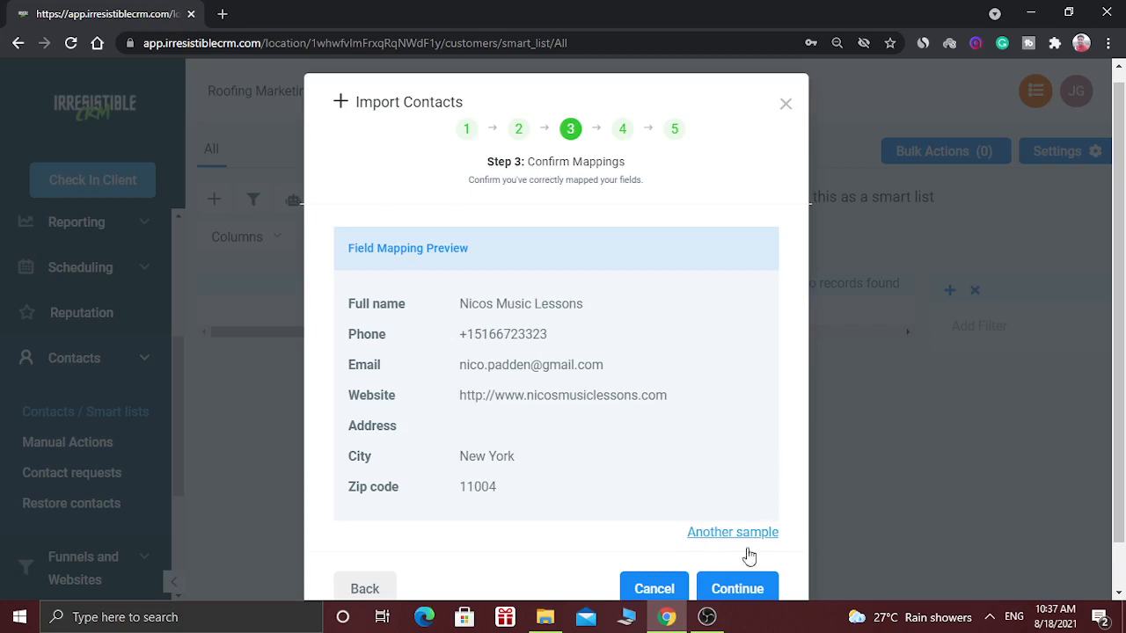
pyautogui.click(737, 587)
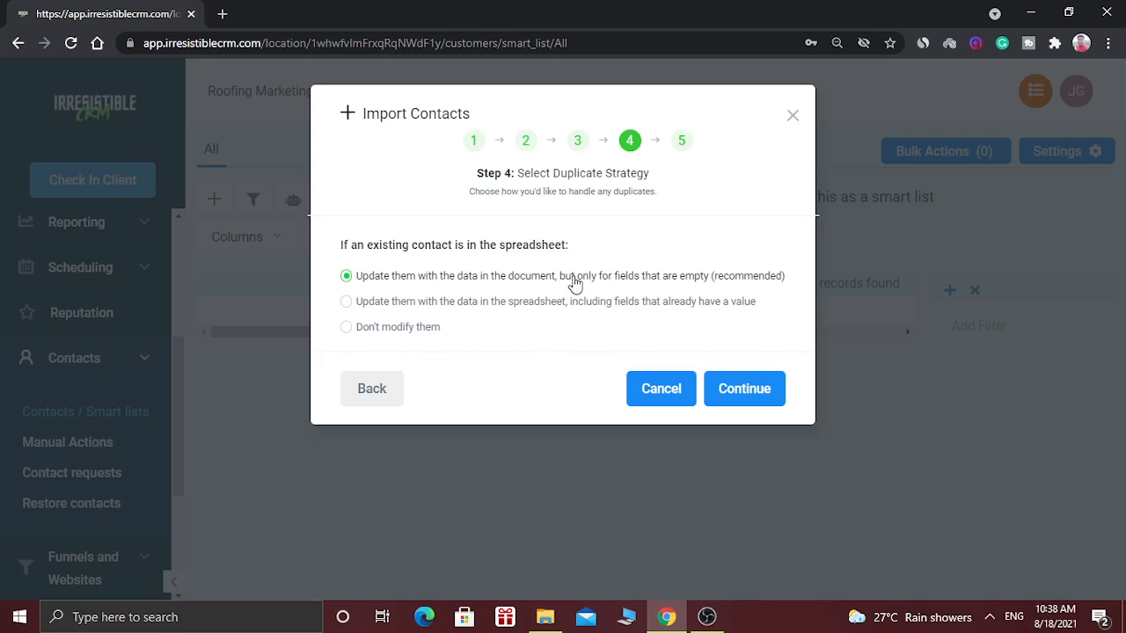
# - Keep the recommended duplicate strategy of updating only empty fields, and run the import with the tag "new tag"
pyautogui.click(744, 389)
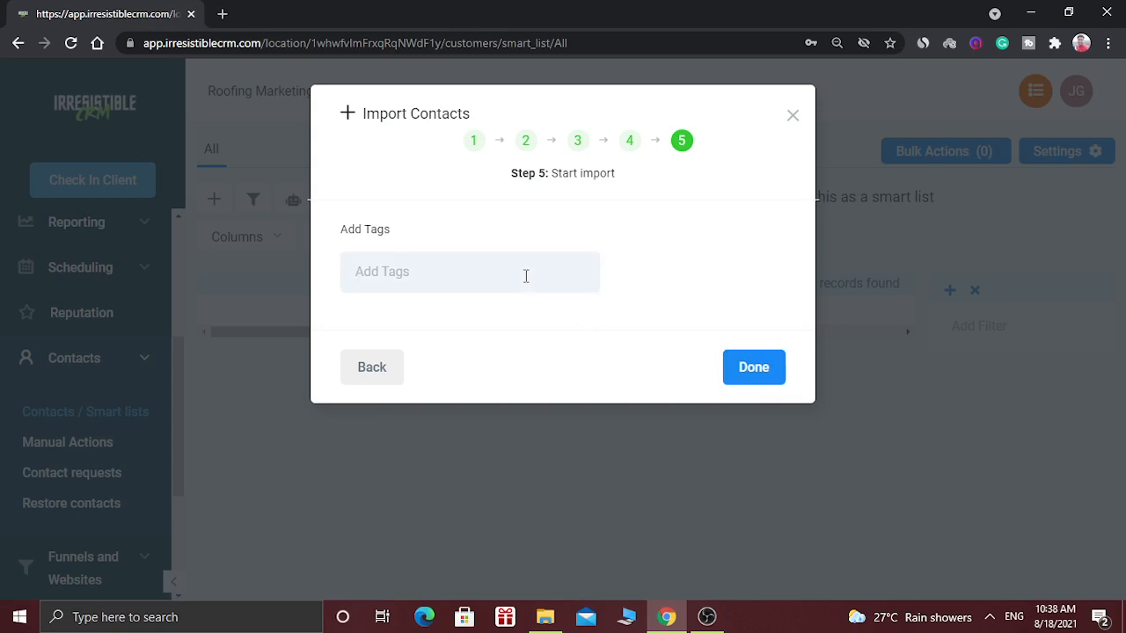
pyautogui.write('new t')
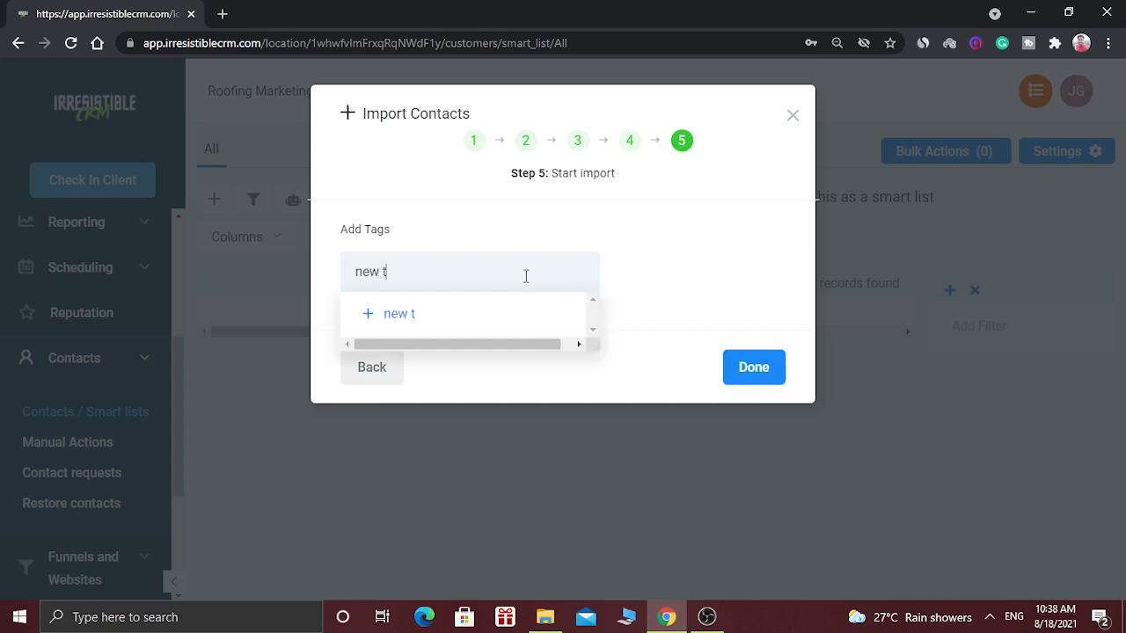
pyautogui.write('ag')
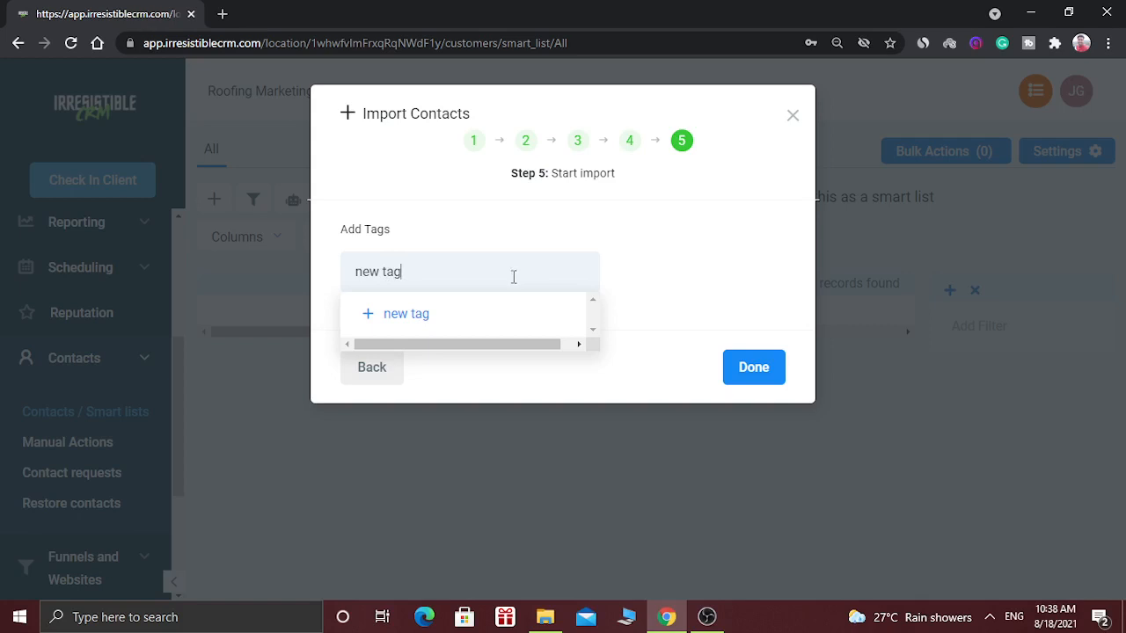
pyautogui.click(404, 314)
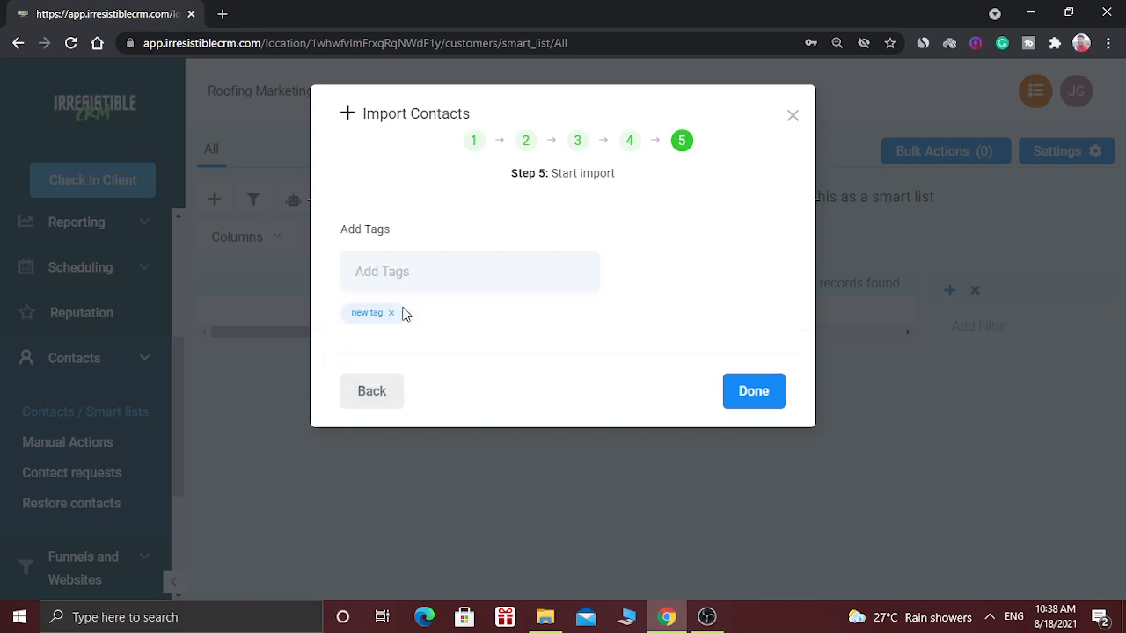
pyautogui.click(758, 392)
pyautogui.click(754, 393)
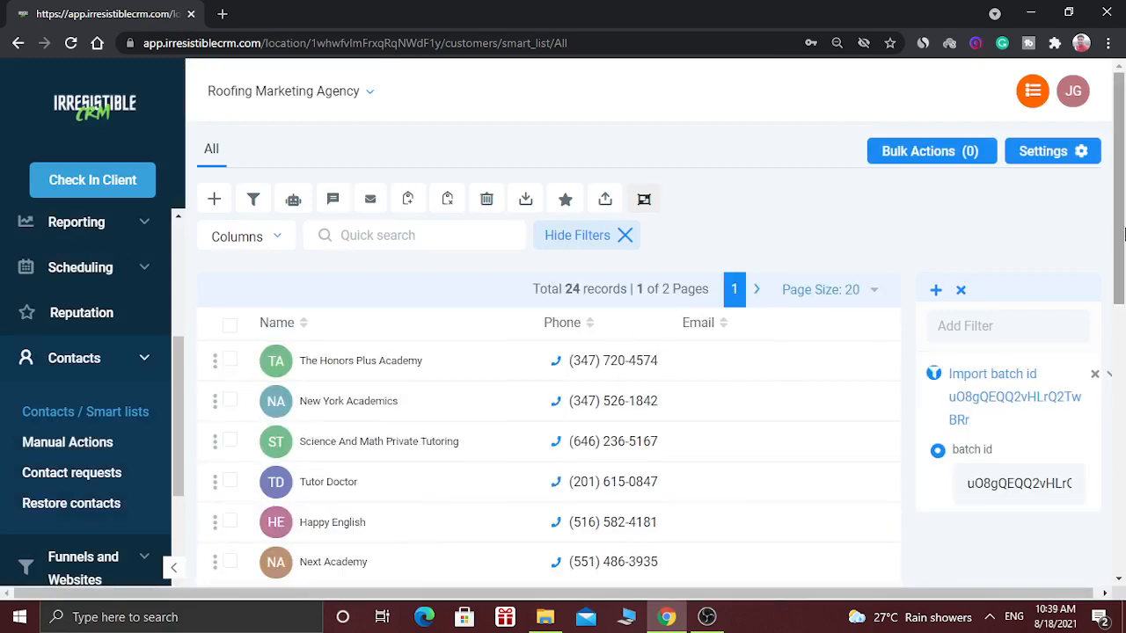
# - Look through the imported contacts list and try to export contacts without selecting any
pyautogui.moveTo(1123, 233); pyautogui.dragTo(1123, 525)
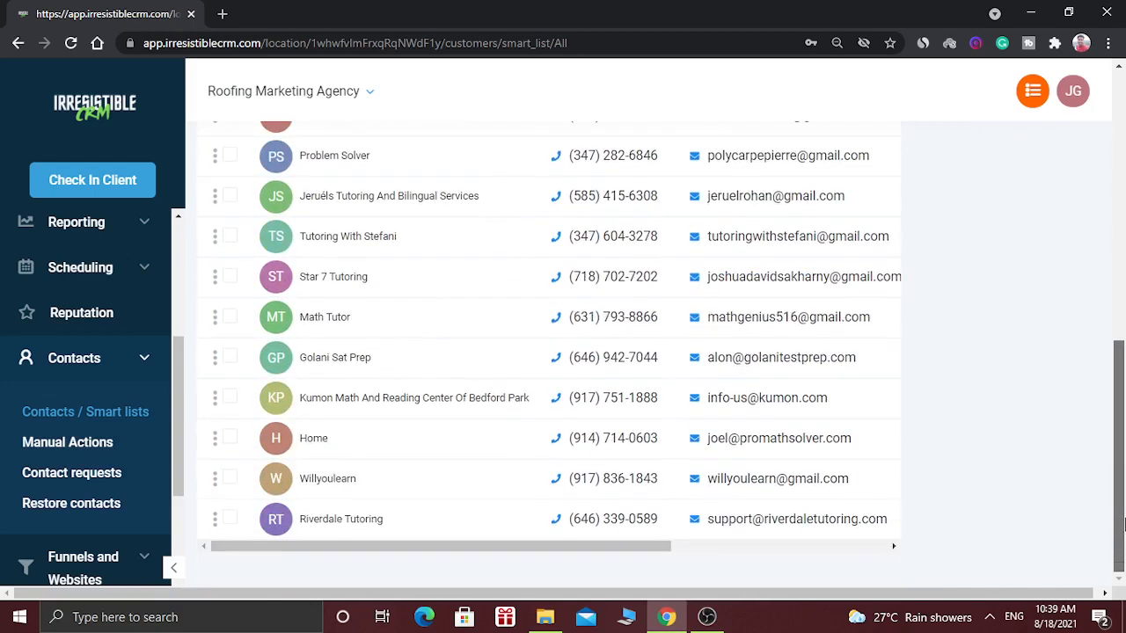
pyautogui.moveTo(1123, 485); pyautogui.dragTo(1123, 202)
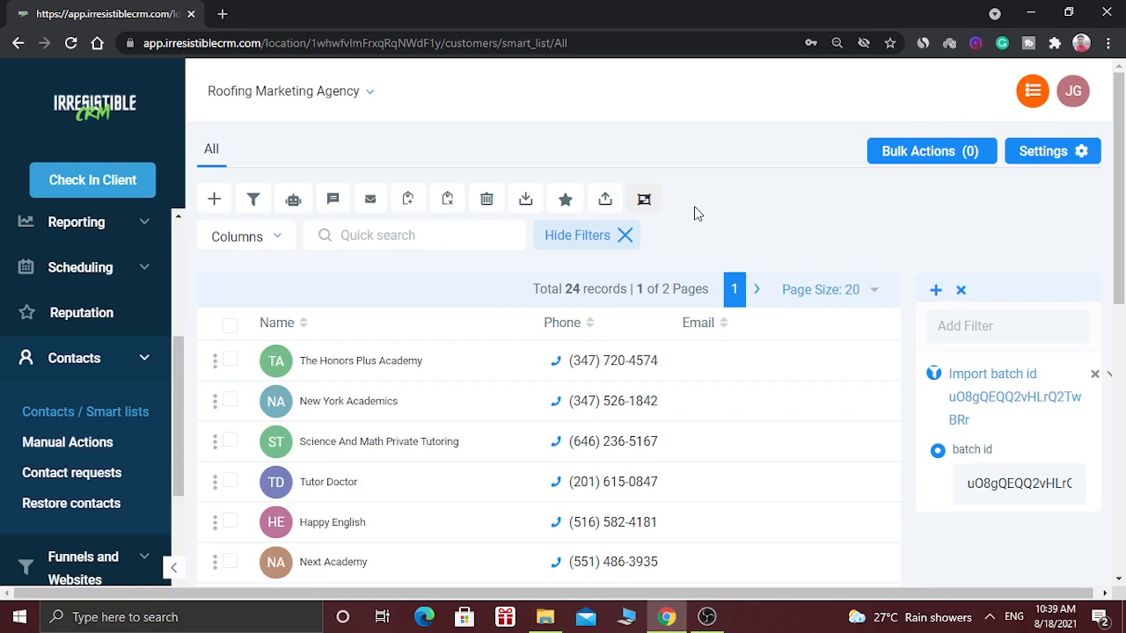
pyautogui.click(526, 201)
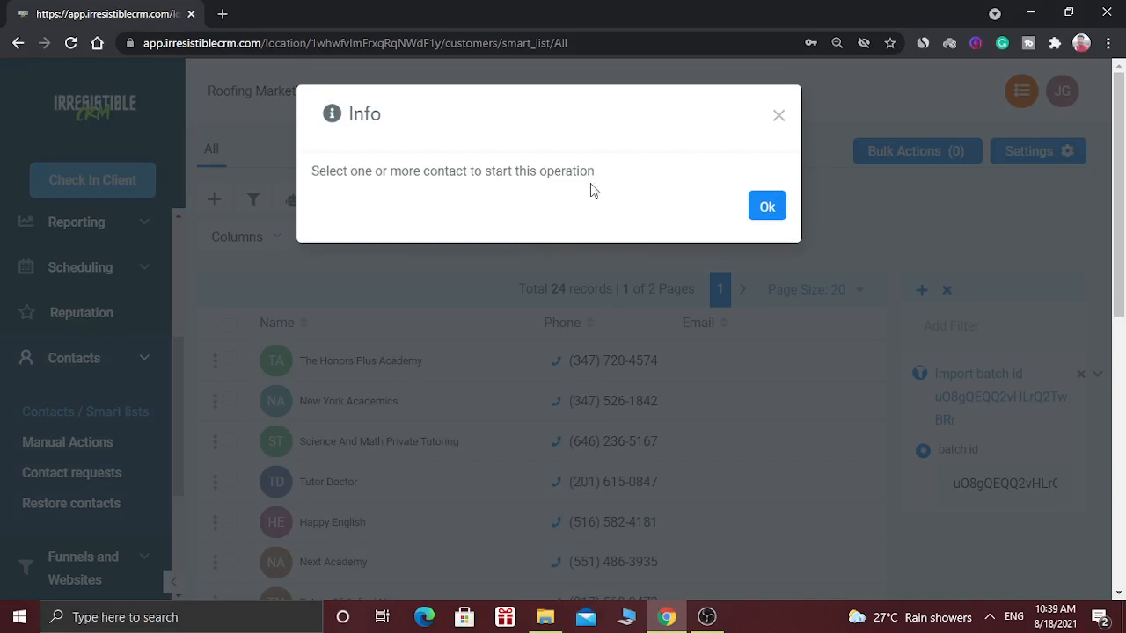
pyautogui.click(771, 209)
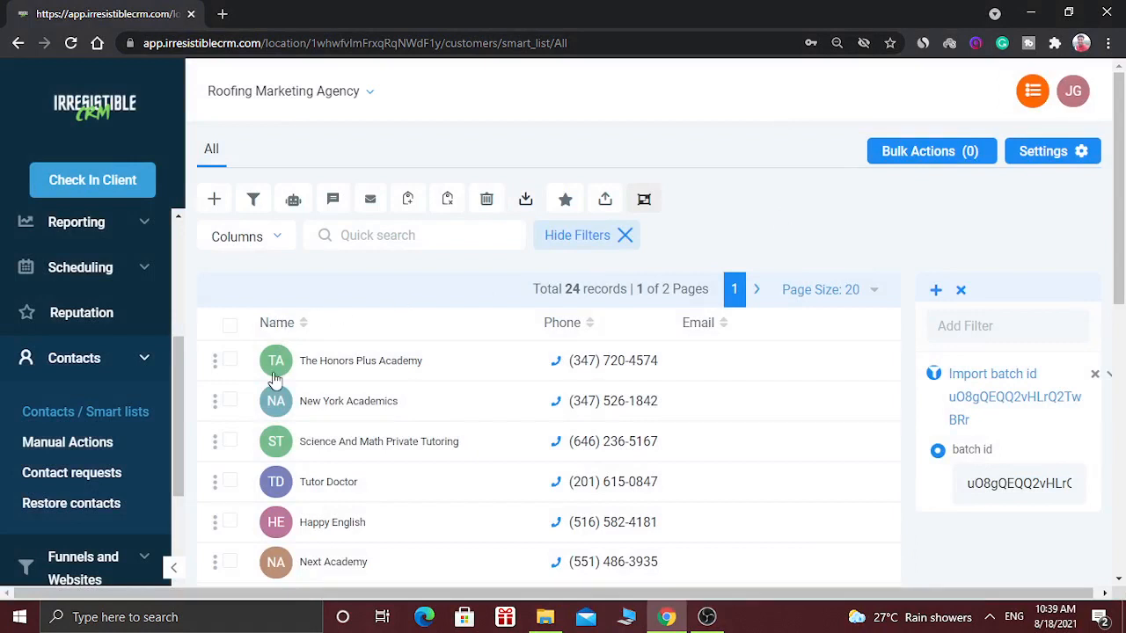
pyautogui.click(230, 362)
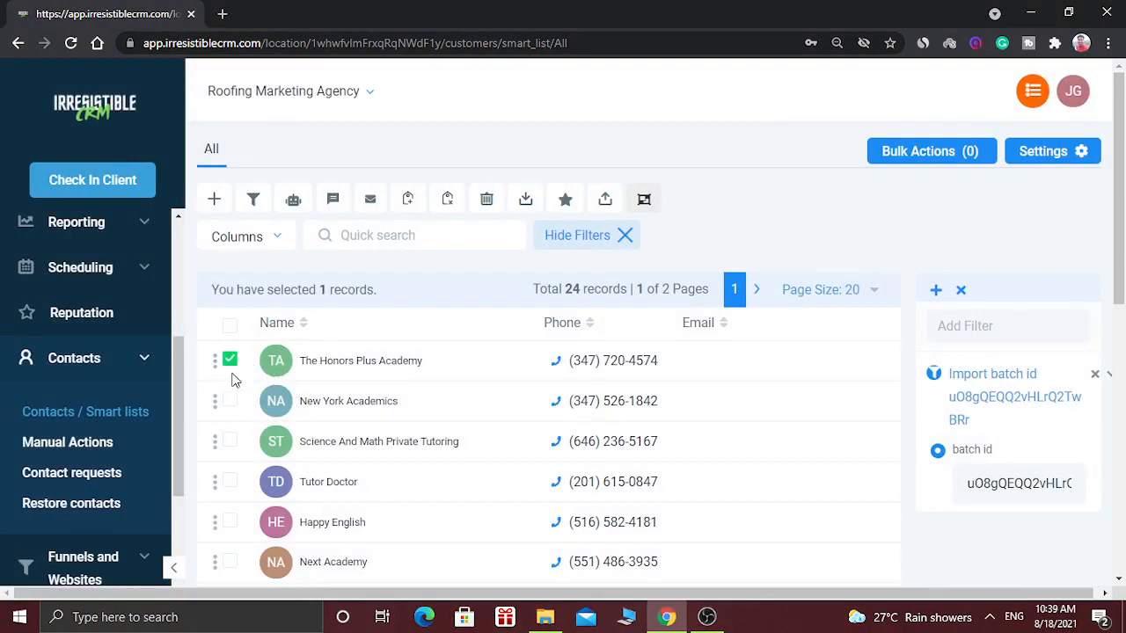
pyautogui.click(231, 401)
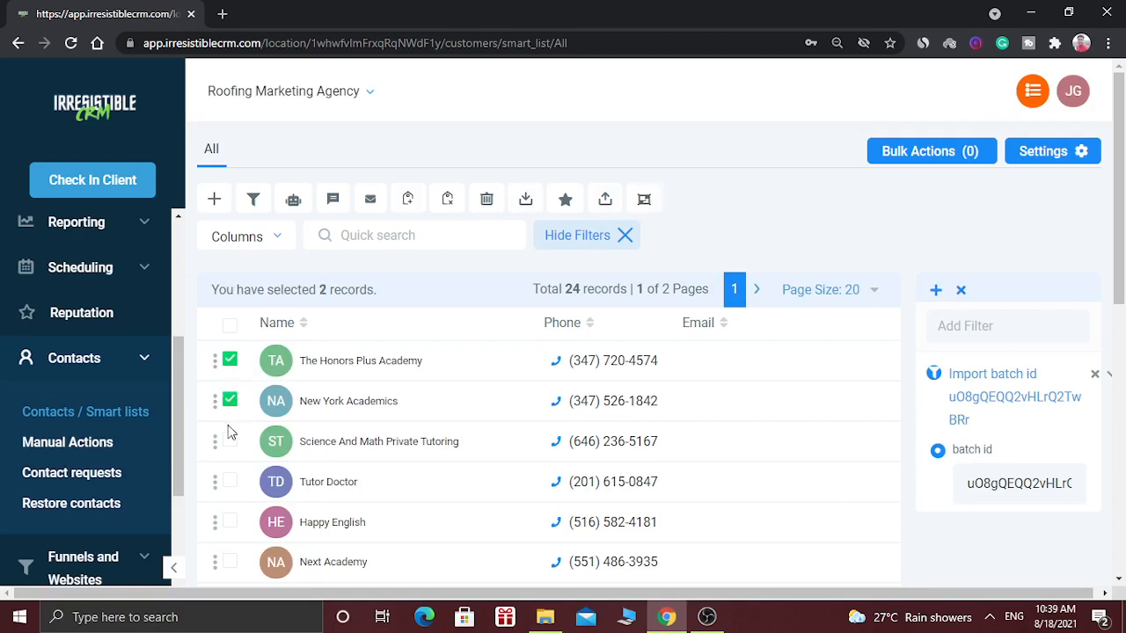
pyautogui.click(230, 441)
pyautogui.click(231, 482)
pyautogui.click(229, 326)
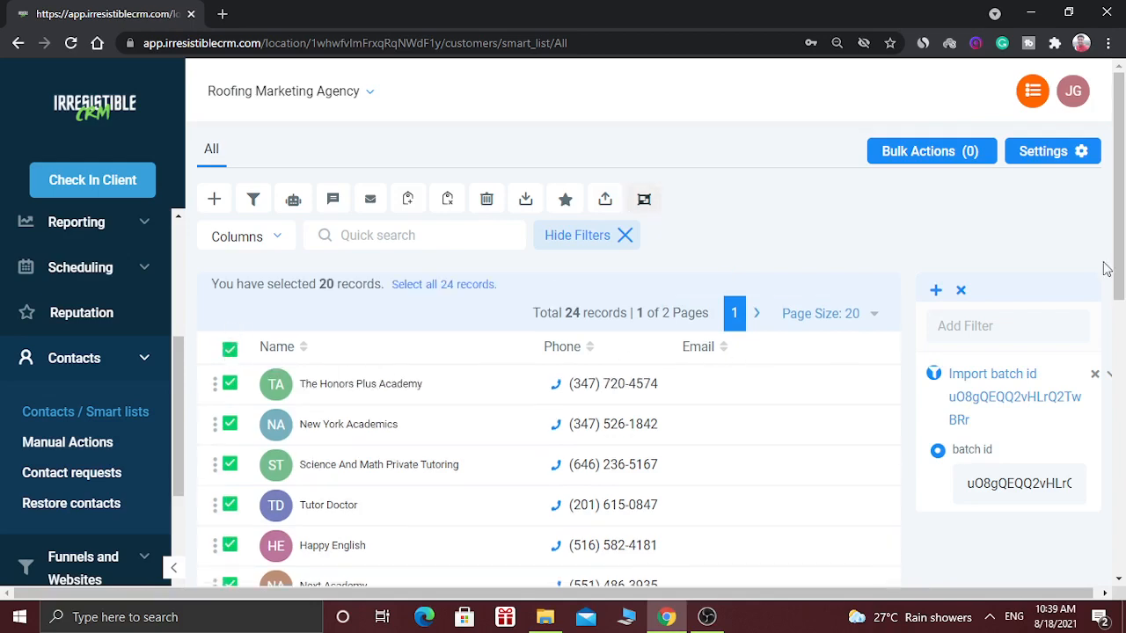
pyautogui.scroll(-1, 1106, 269)
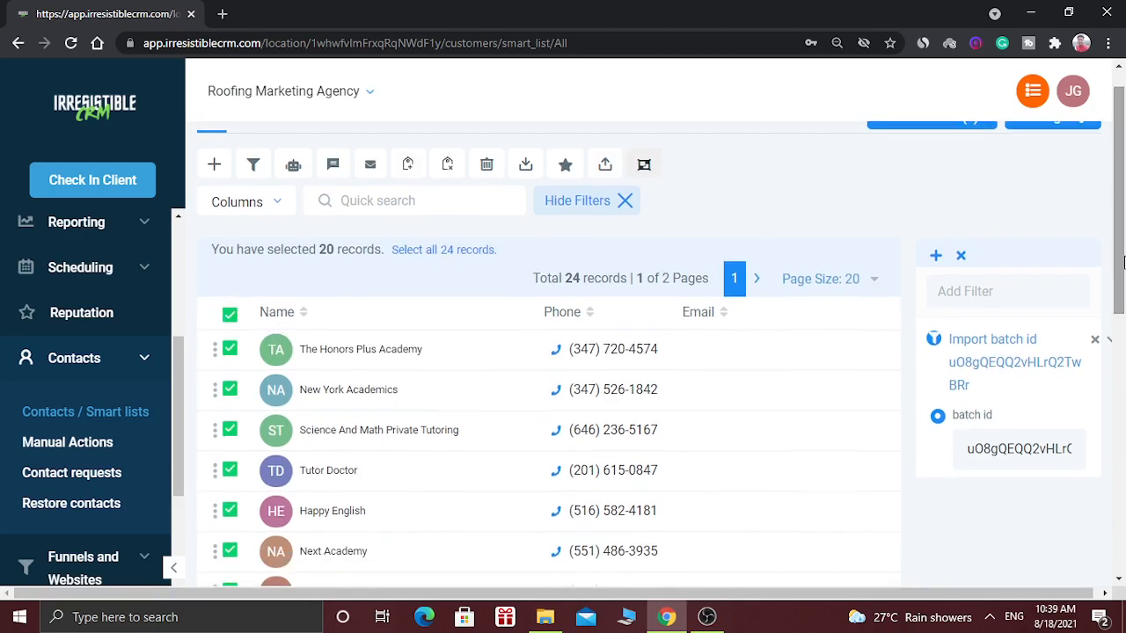
pyautogui.click(229, 315)
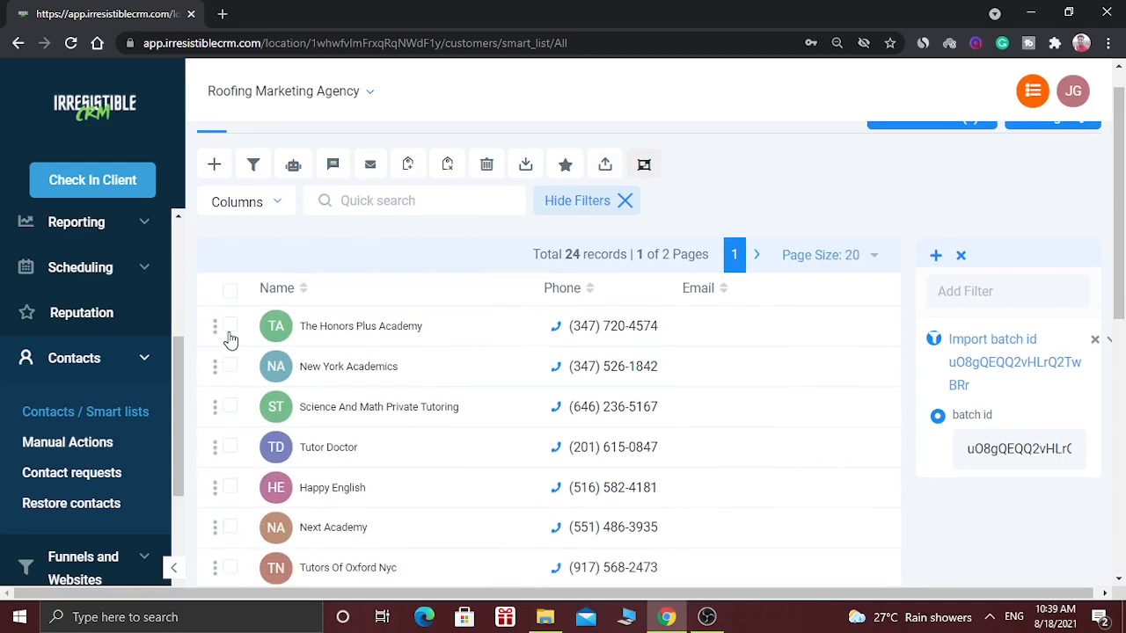
# - Select the first four contacts in the list, The Honors Plus Academy through Tutor Doctor, and export them
pyautogui.click(229, 329)
pyautogui.click(233, 368)
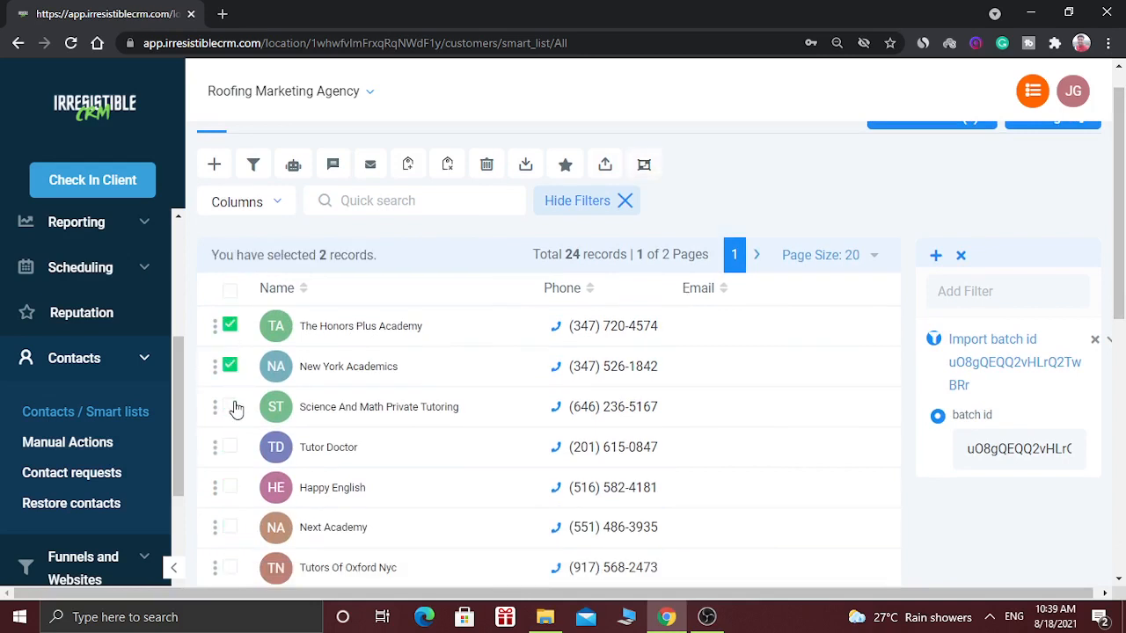
pyautogui.click(231, 407)
pyautogui.click(230, 448)
pyautogui.moveTo(1123, 243); pyautogui.dragTo(1123, 230)
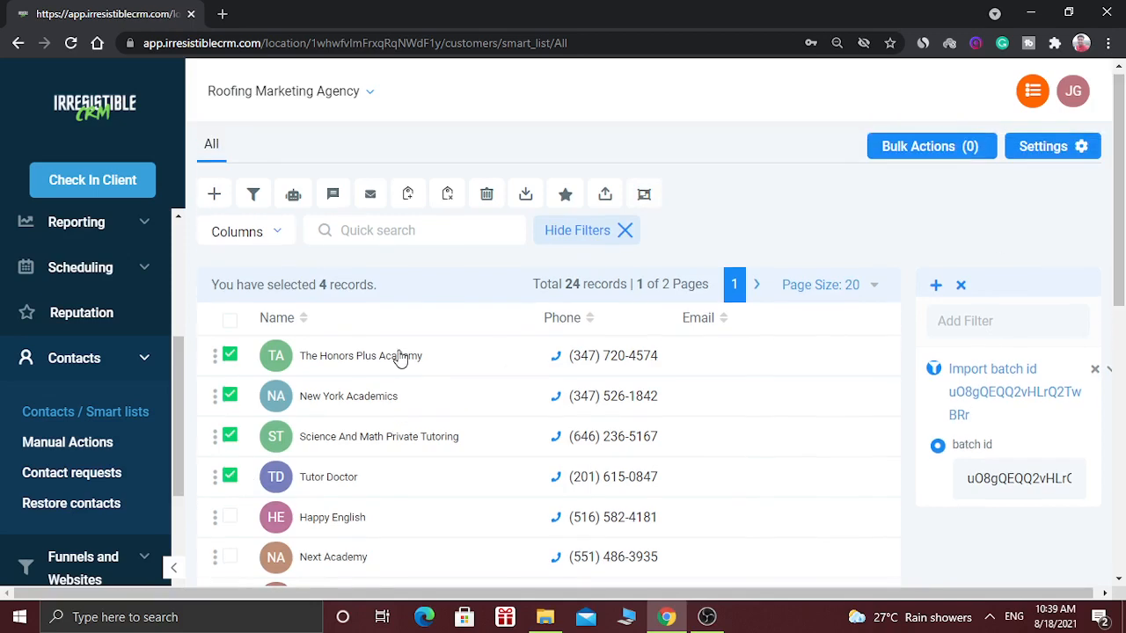
pyautogui.click(525, 195)
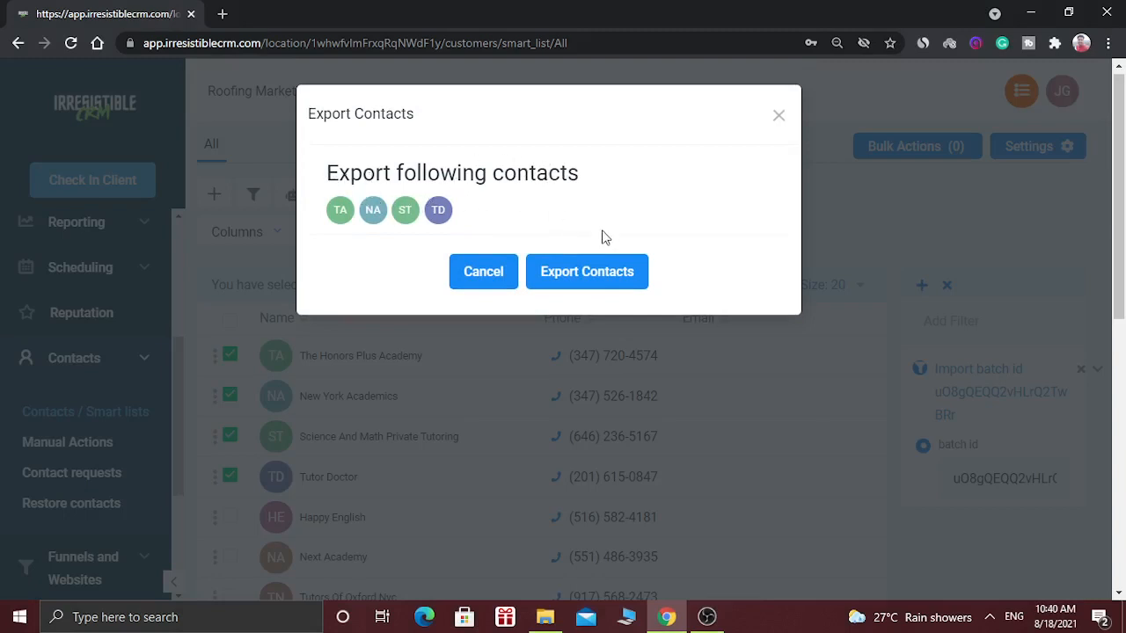
pyautogui.click(633, 271)
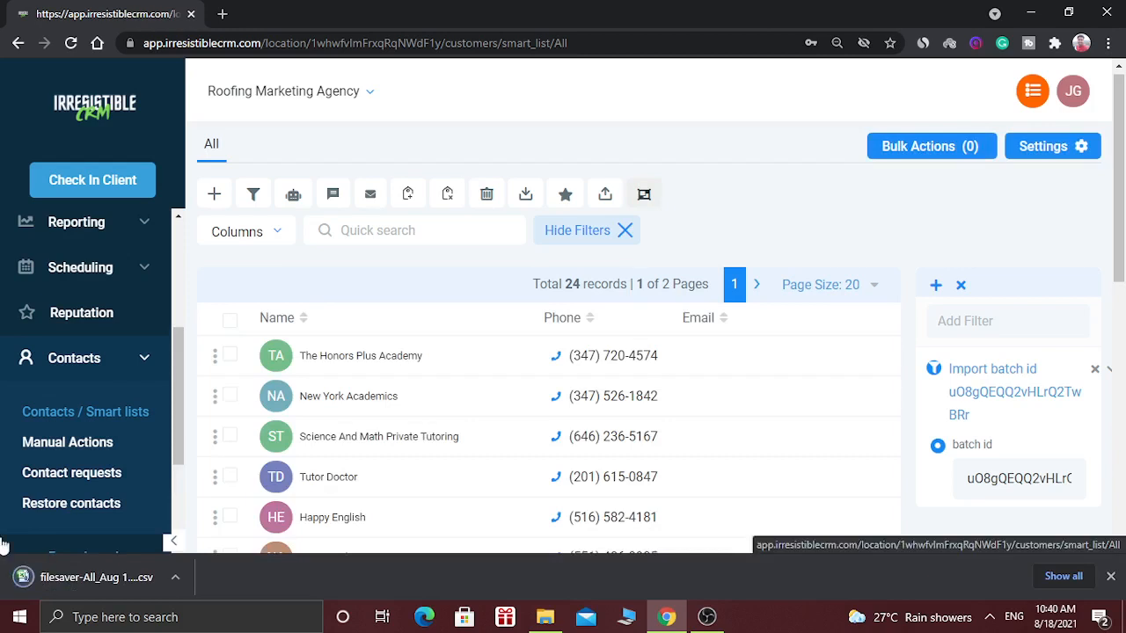
# - Inspect the downloaded contacts CSV in Excel, widening the First Name and Tags columns, and return to the CRM contacts list
pyautogui.click(126, 577)
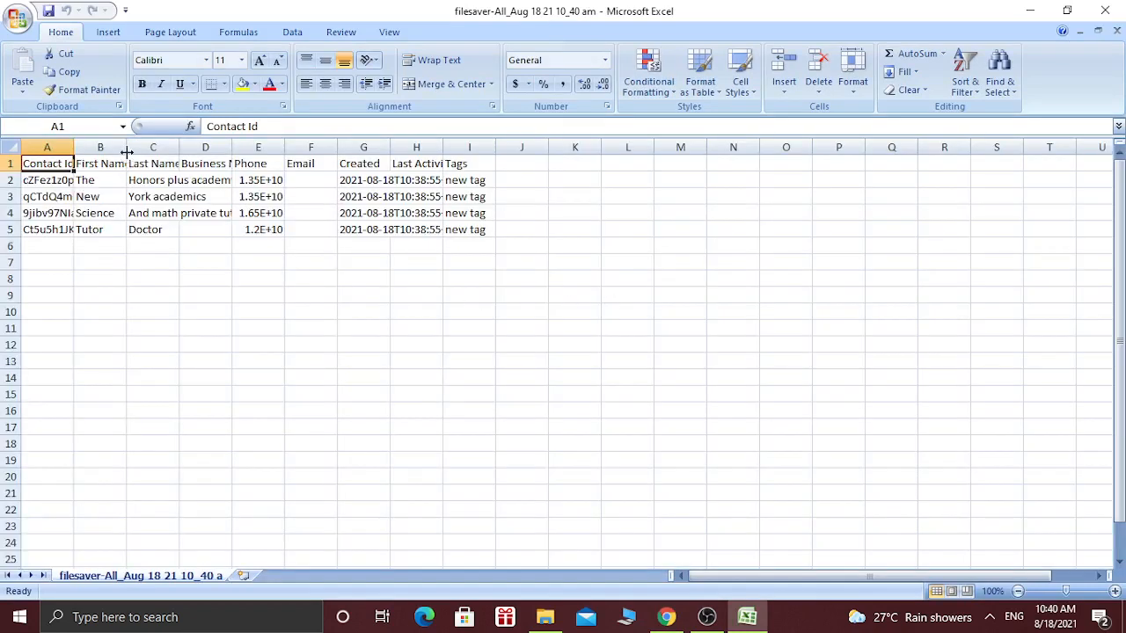
pyautogui.moveTo(126, 151); pyautogui.dragTo(138, 151)
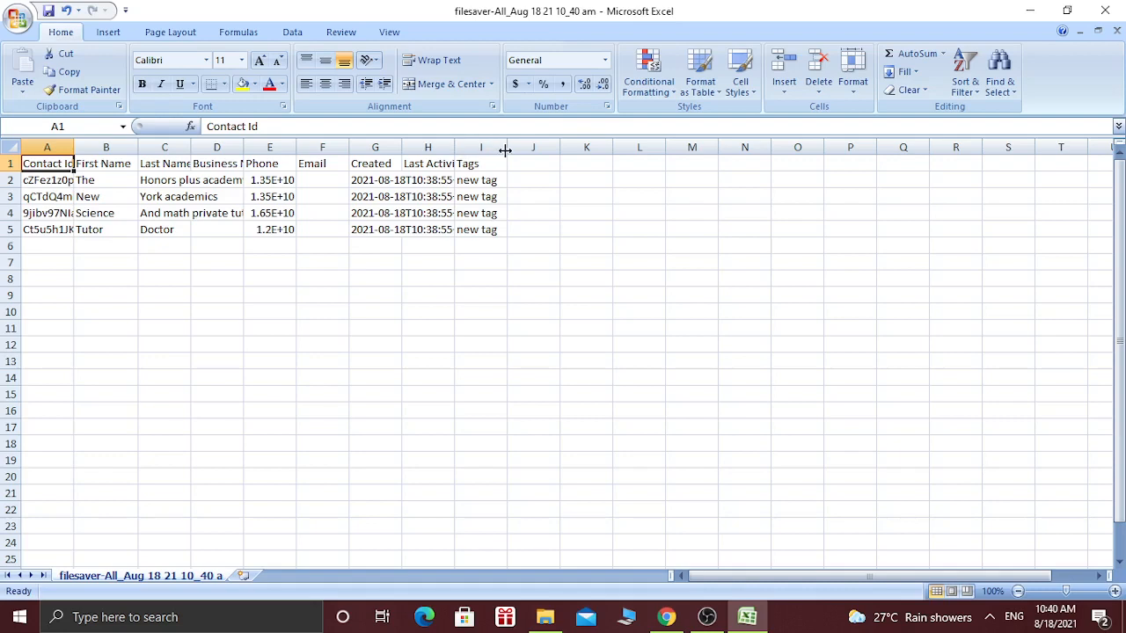
pyautogui.moveTo(506, 151); pyautogui.dragTo(523, 150)
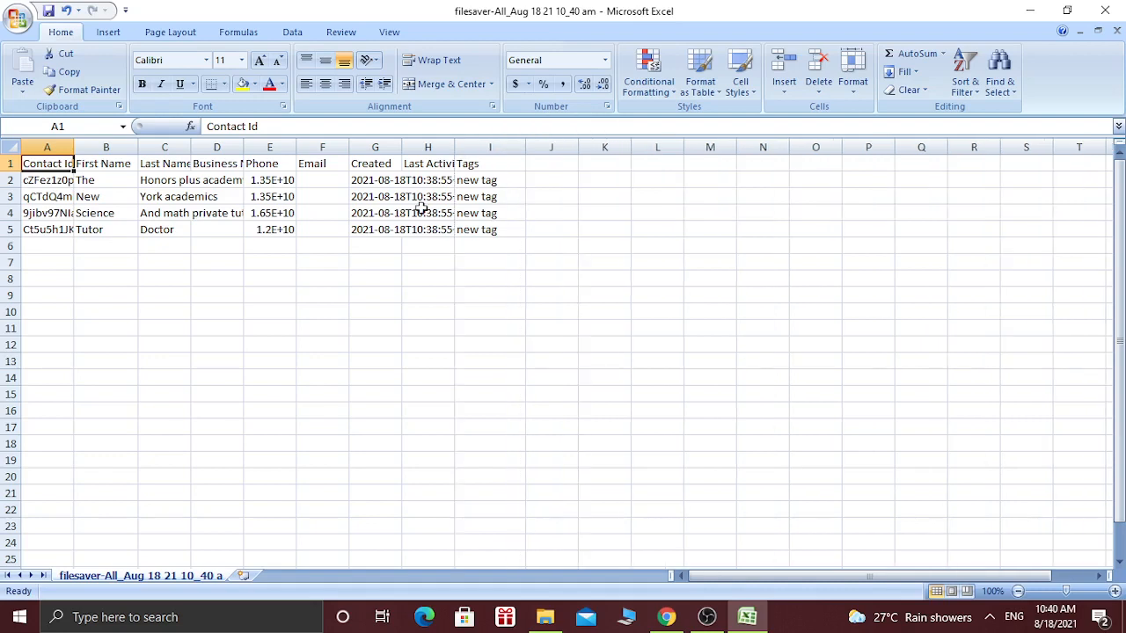
pyautogui.click(1046, 9)
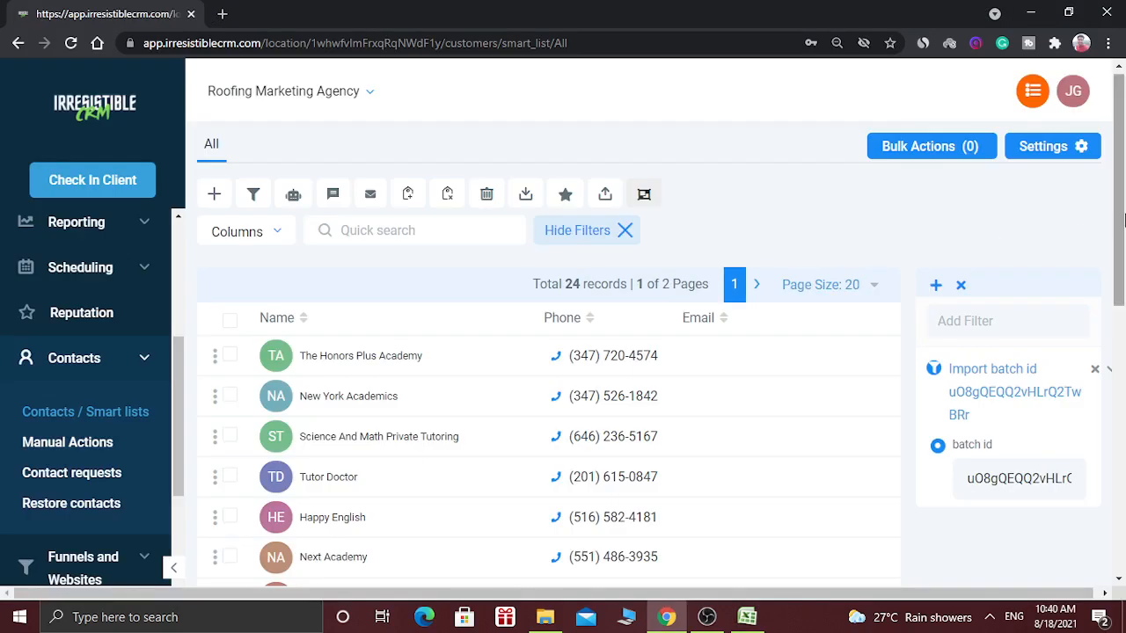
pyautogui.moveTo(1124, 218)
pyautogui.mouseDown()
pyautogui.moveTo(1124, 266)
pyautogui.moveTo(1124, 212)
pyautogui.mouseUp()
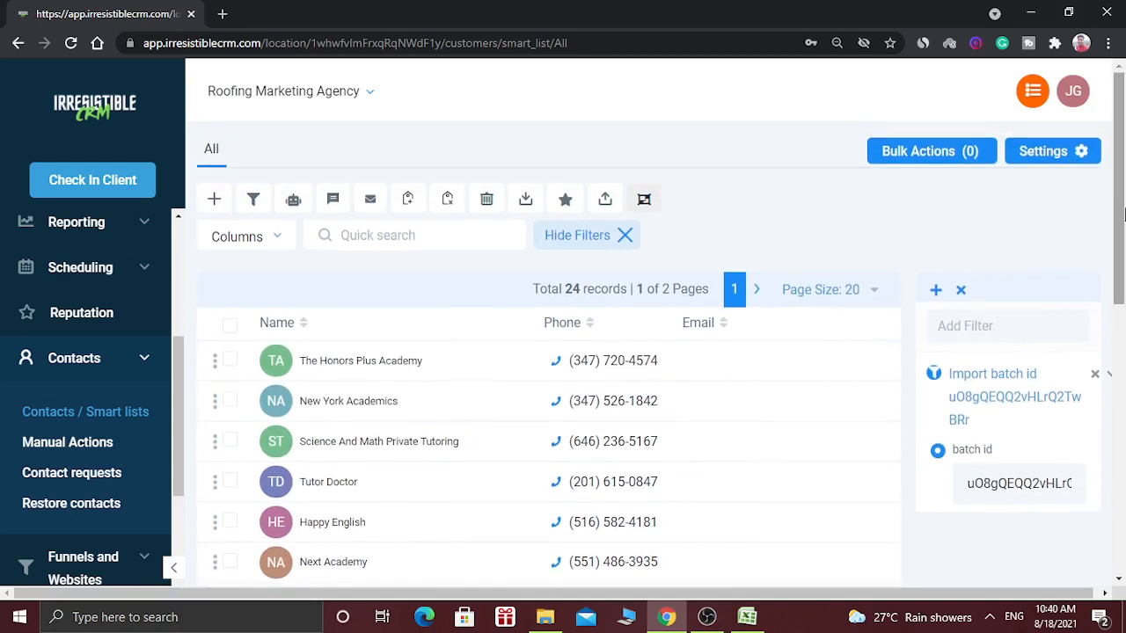